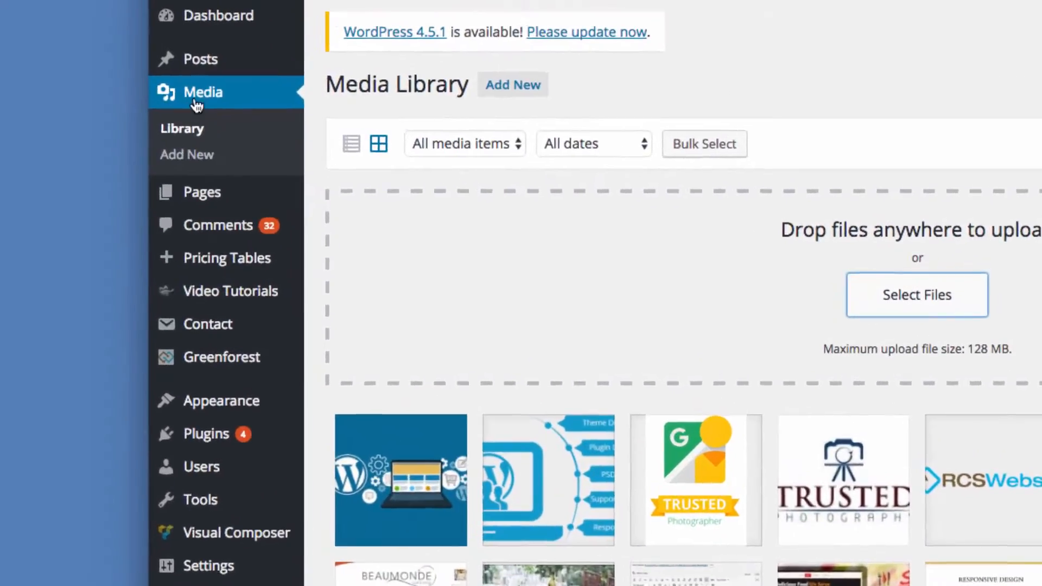
click(210, 95)
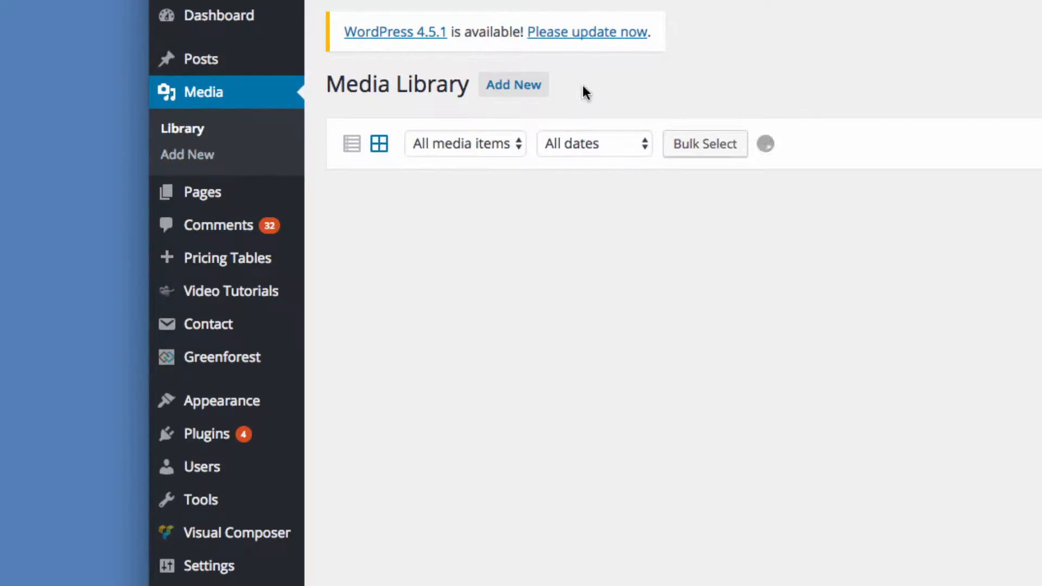
click(517, 91)
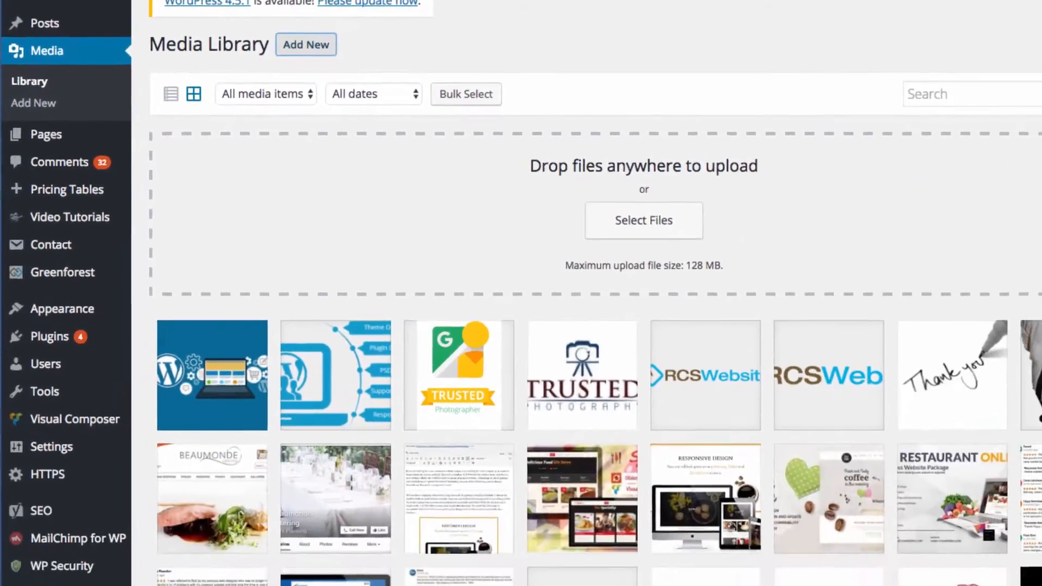
click(668, 218)
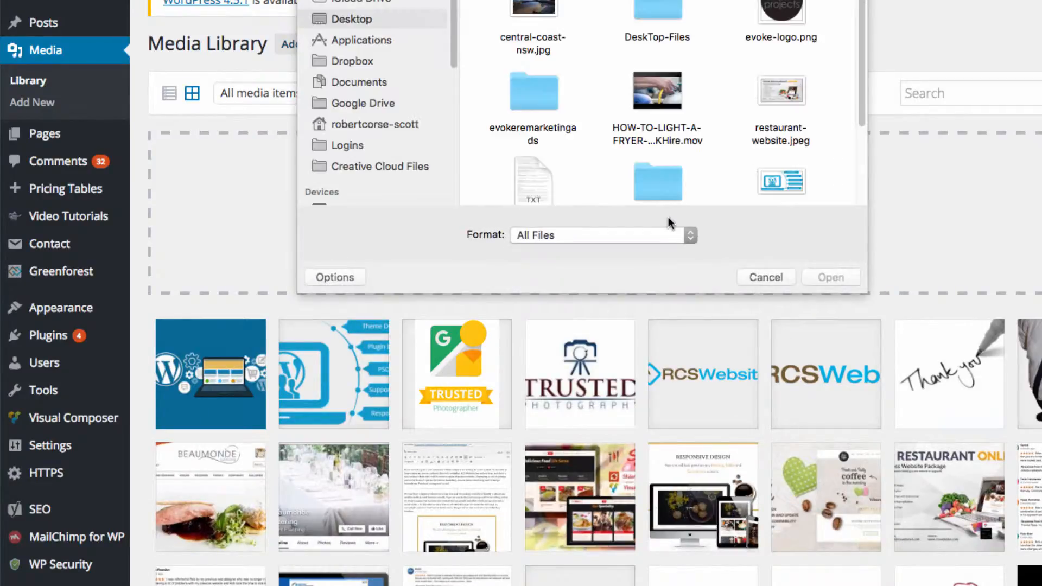
click(765, 278)
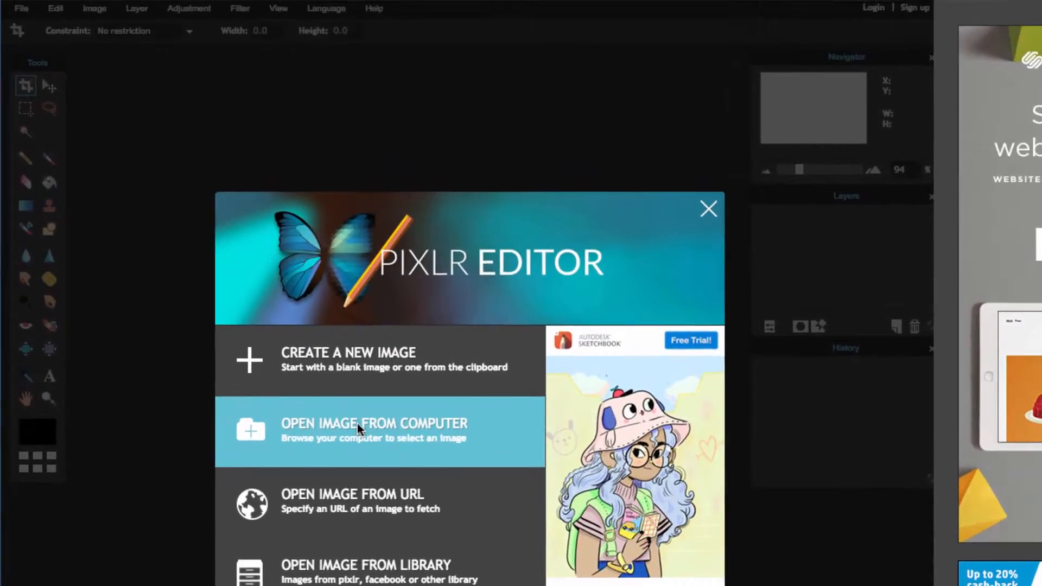
Switch to Pixlr Editor and open central-coast-nsw.jpg from the Desktop.
click(334, 334)
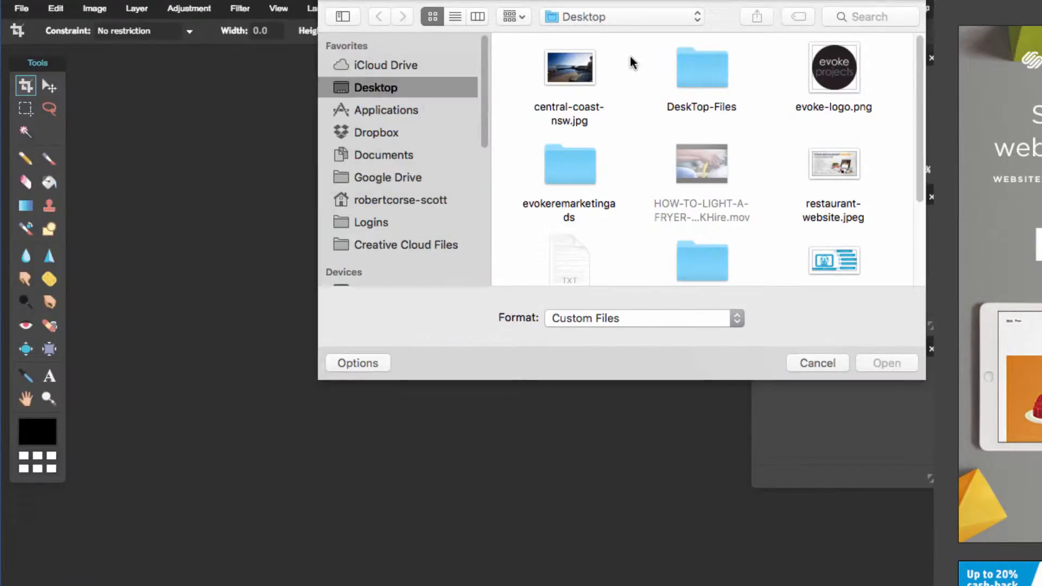
click(576, 65)
click(887, 358)
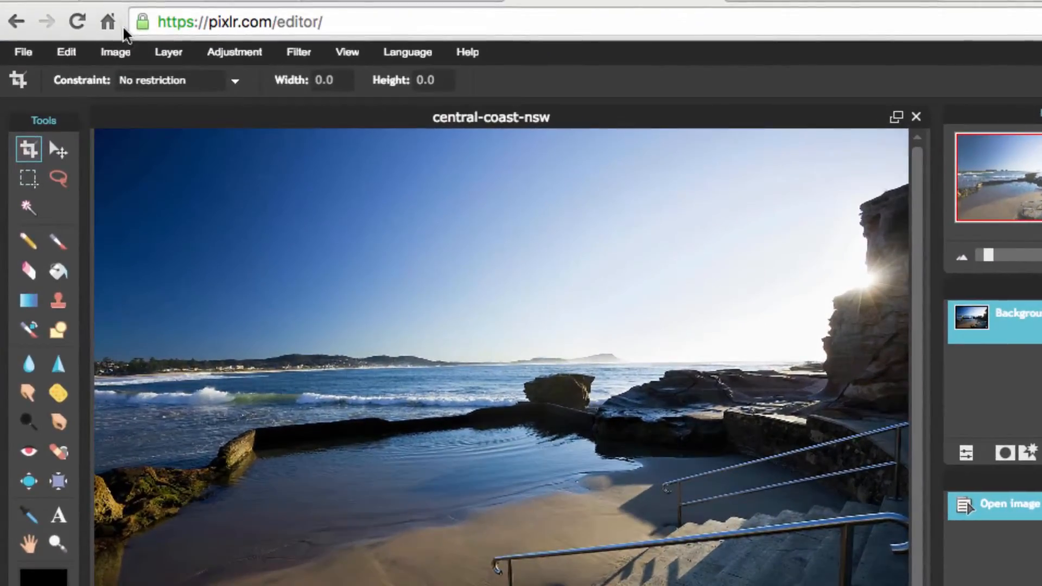
Resize the image to a width of 800 pixels with proportions constrained.
click(100, 9)
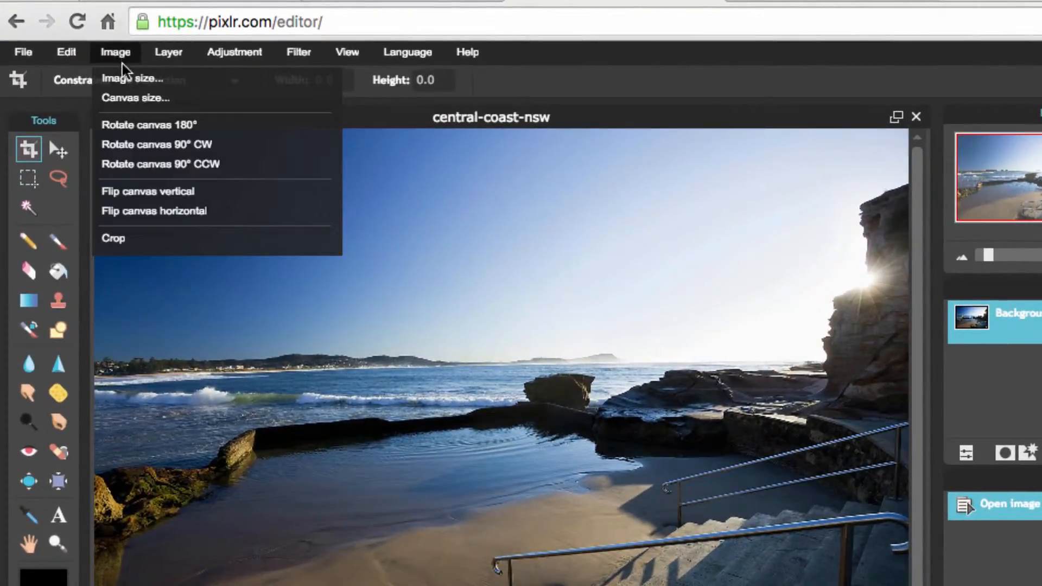
click(122, 77)
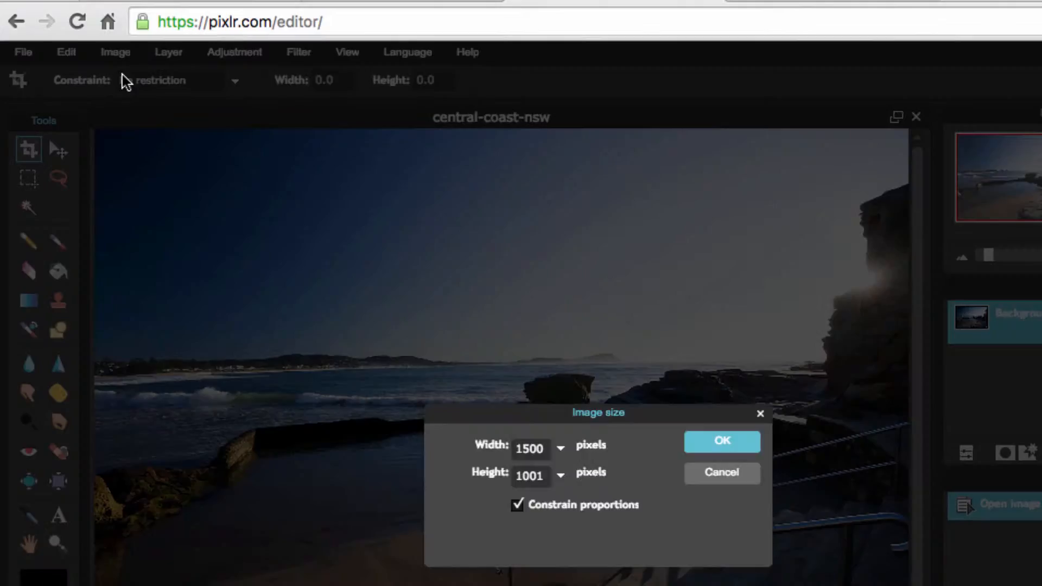
double_click(547, 455)
text(800)
click(717, 454)
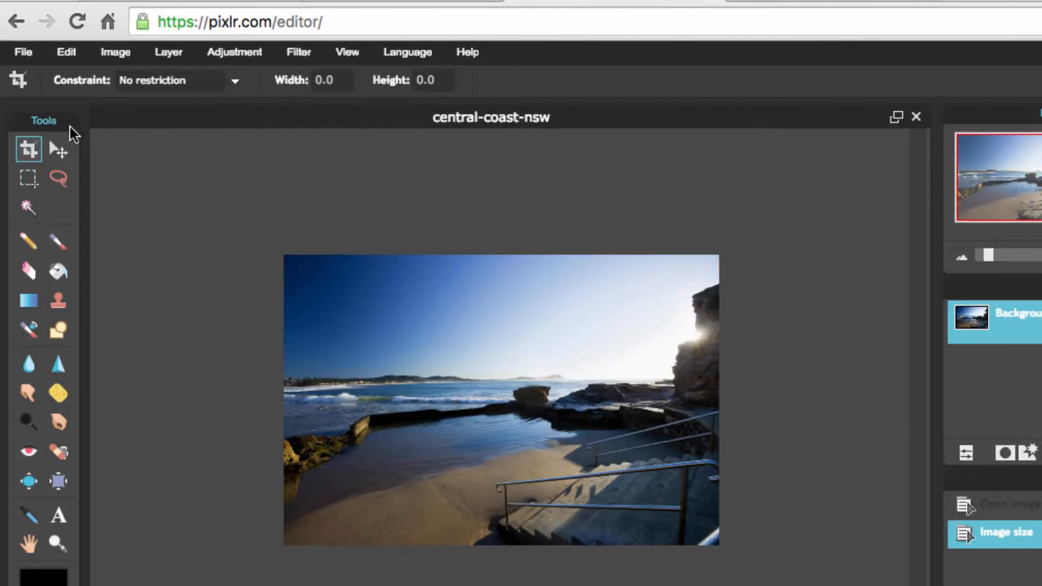
Save the image as a JPEG named central-coast-nsw to the Desktop after adjusting the quality slider, replacing the existing file.
click(26, 54)
click(41, 164)
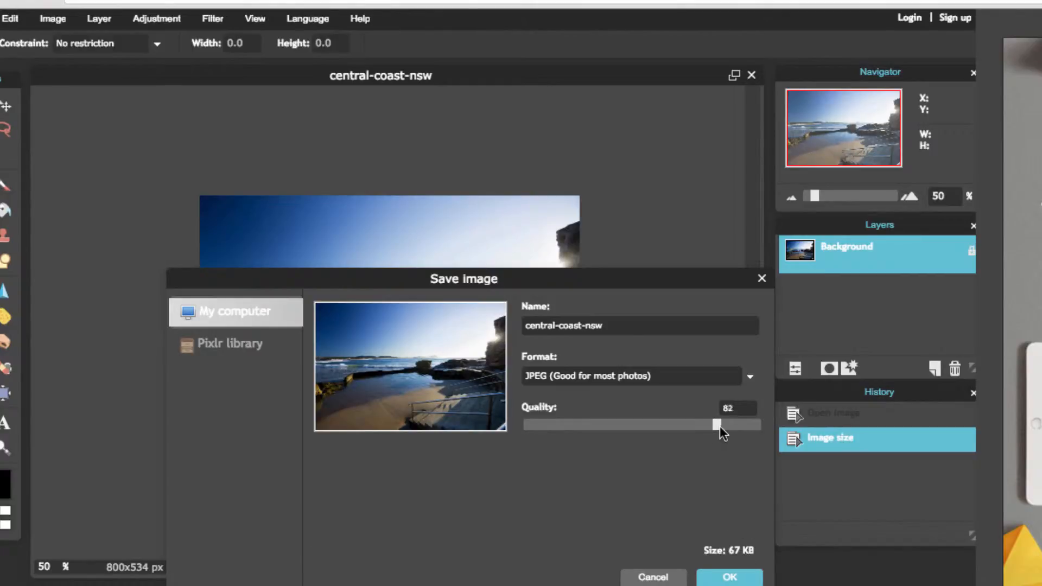
click(759, 425)
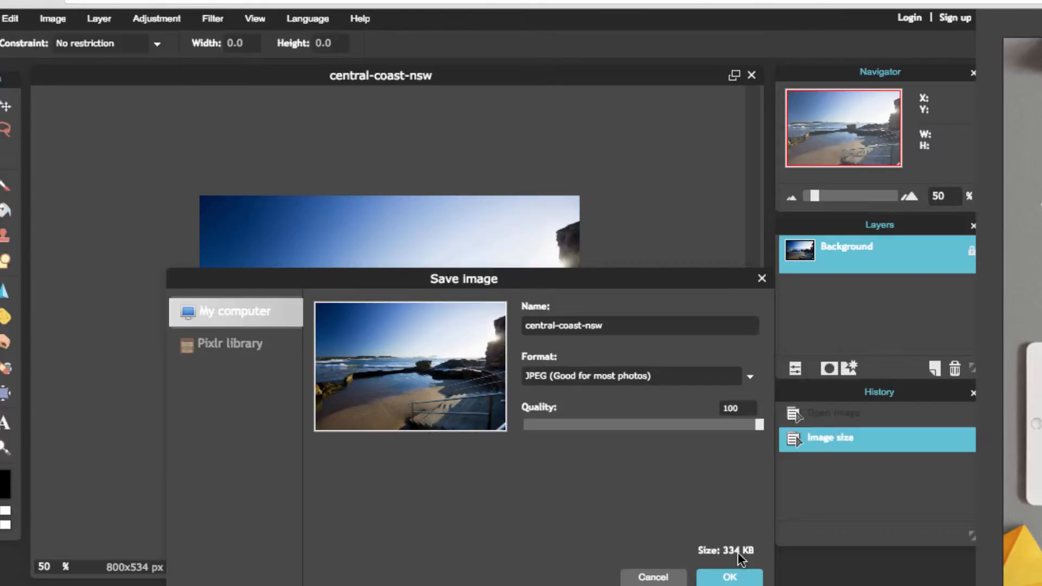
drag(758, 425, 736, 425)
drag(724, 425, 722, 427)
click(729, 576)
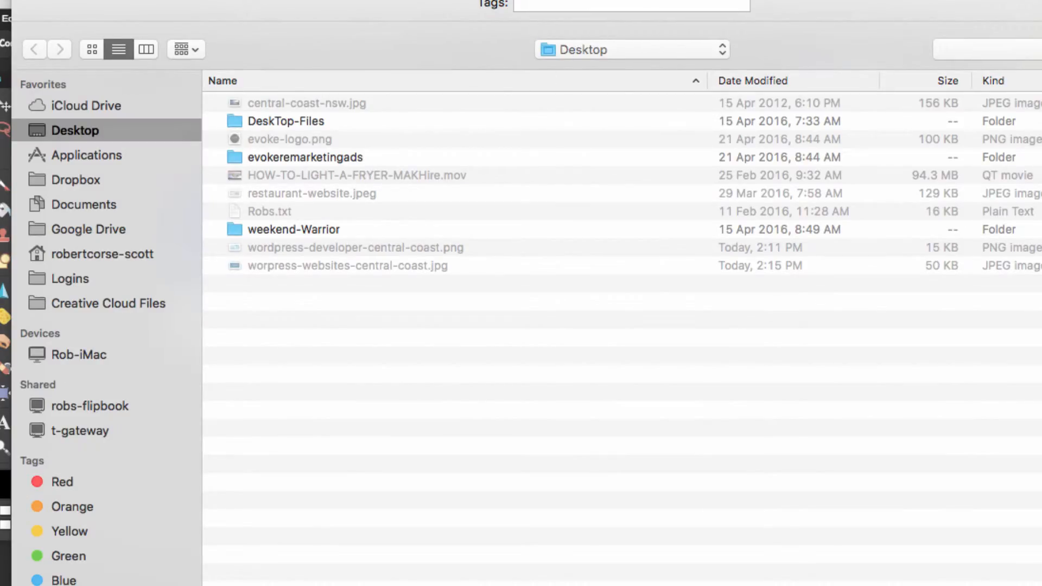
key(Return)
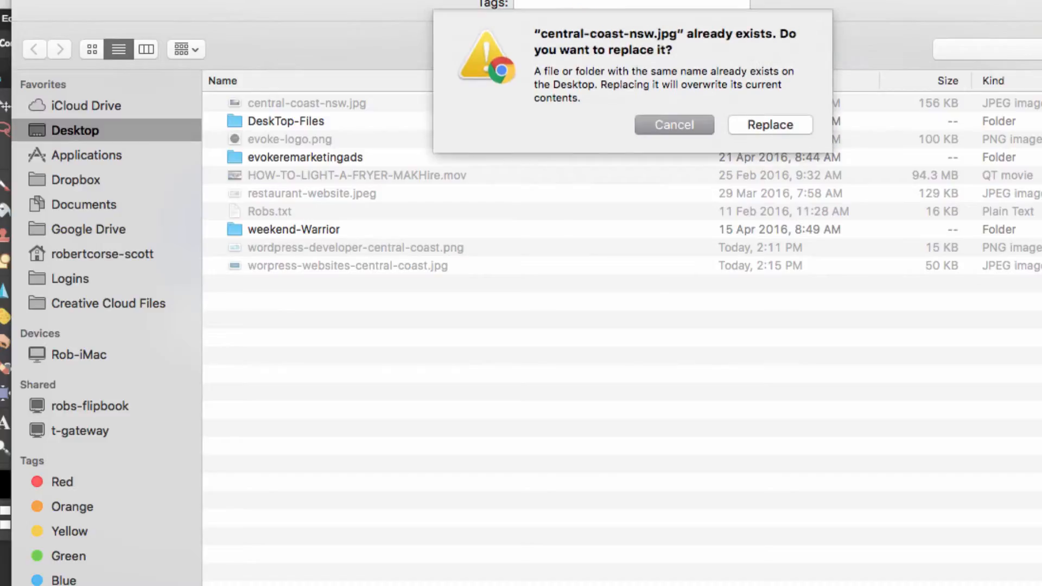
click(773, 127)
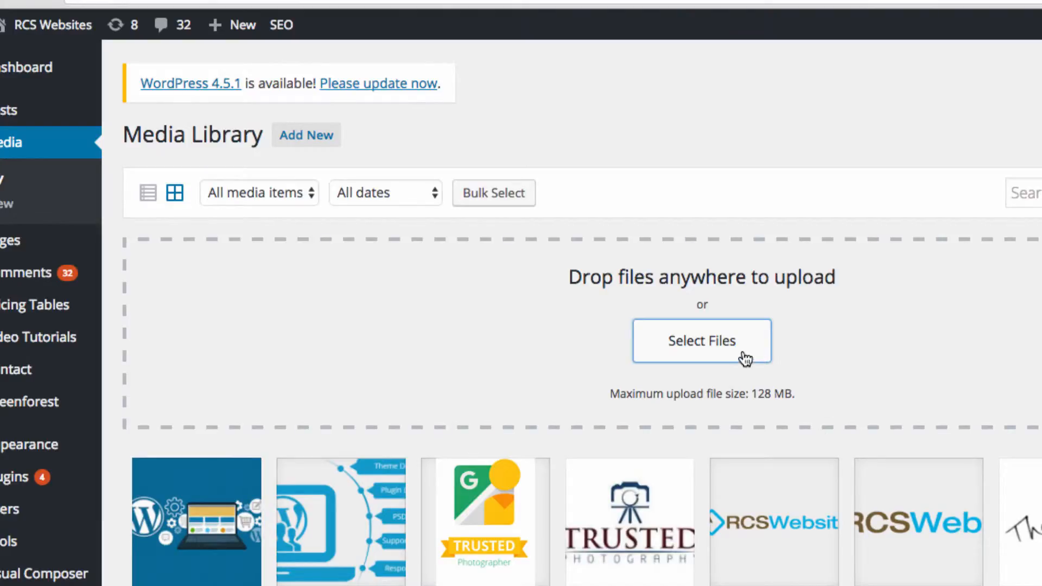
Upload central-coast-nsw.jpg from the Desktop to the WordPress Media Library.
click(727, 347)
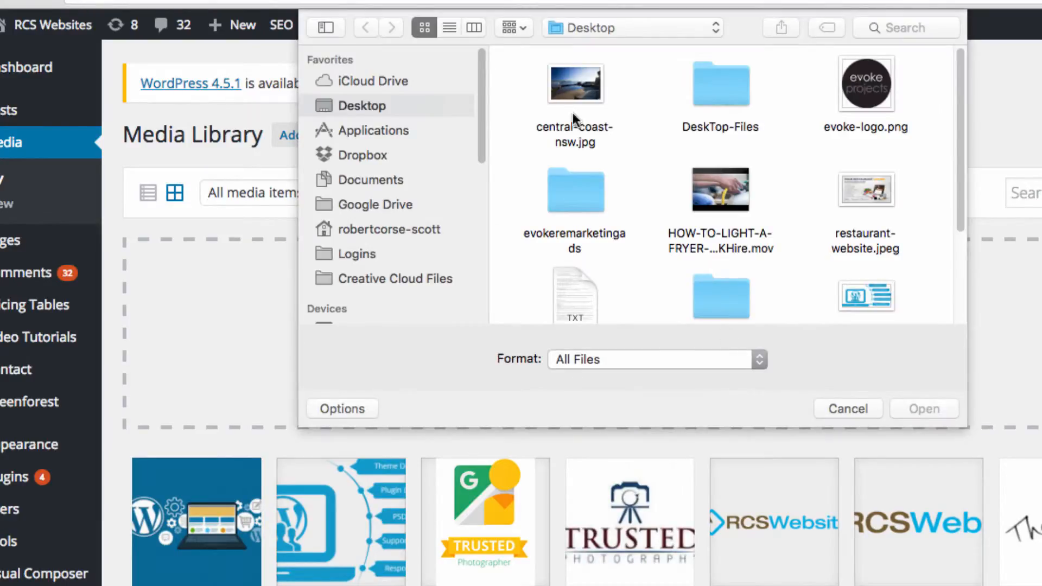
click(569, 91)
click(922, 409)
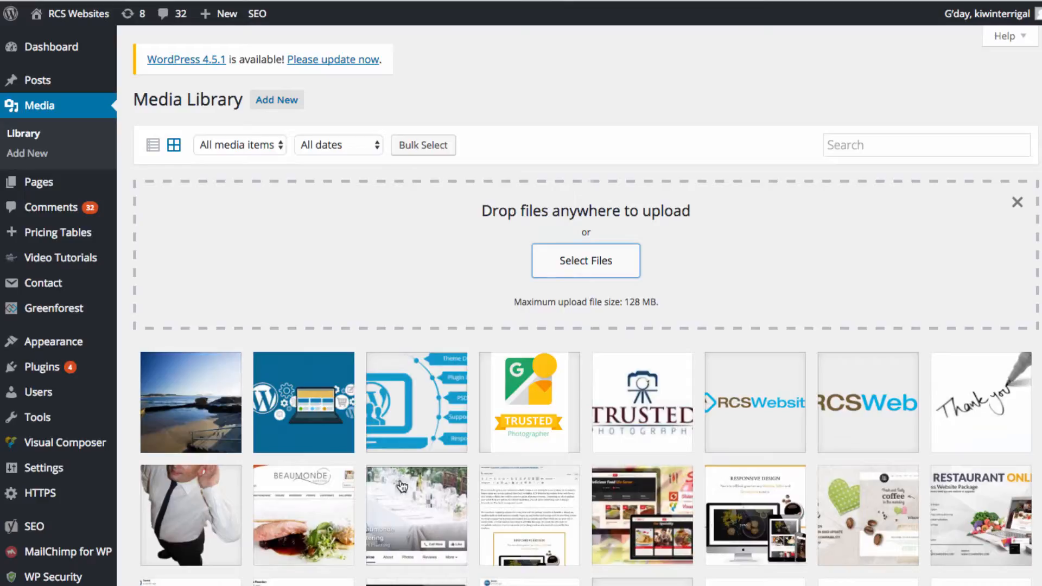
Open the uploaded beach photo's attachment details and set its alt text to Terrigal Beach.
click(191, 405)
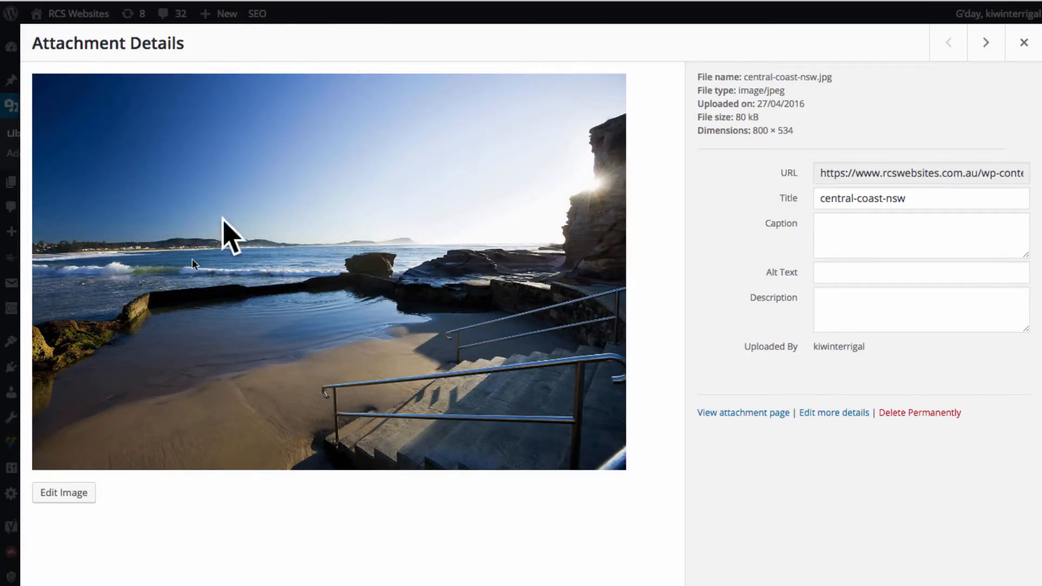
click(834, 272)
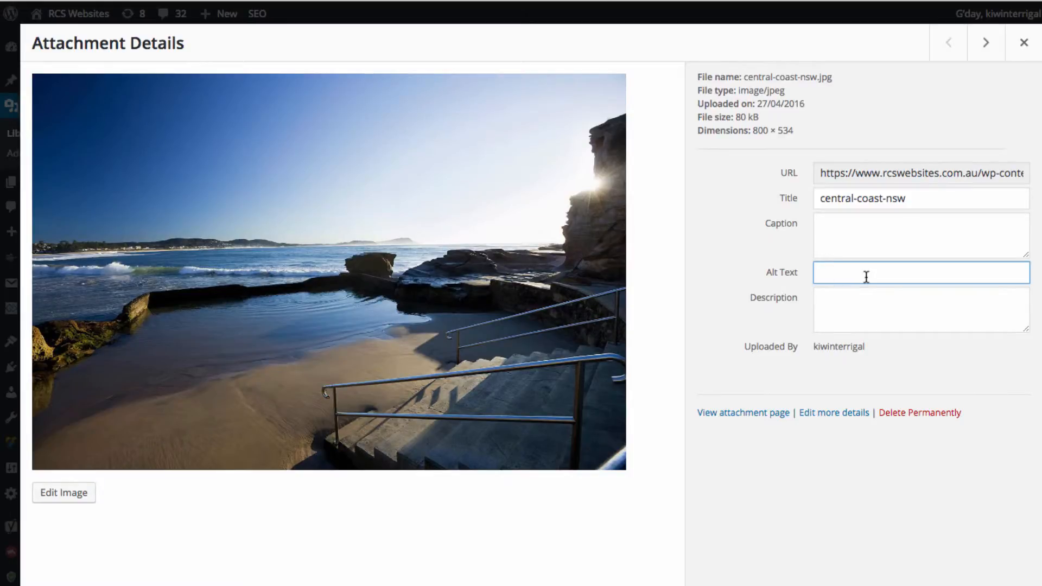
text(Central Coast Image)
key(BackSpace)
key(BackSpace)
key(BackSpace)
key(BackSpace)
key(BackSpace)
text(bea)
key(BackSpace)
key(BackSpace)
key(BackSpace)
key(BackSpace)
key(BackSpace)
key(BackSpace)
key(BackSpace)
key(BackSpace)
key(BackSpace)
key(BackSpace)
key(BackSpace)
key(BackSpace)
key(BackSpace)
key(BackSpace)
key(BackSpace)
key(BackSpace)
key(BackSpace)
text(Terrigal Beach)
click(903, 481)
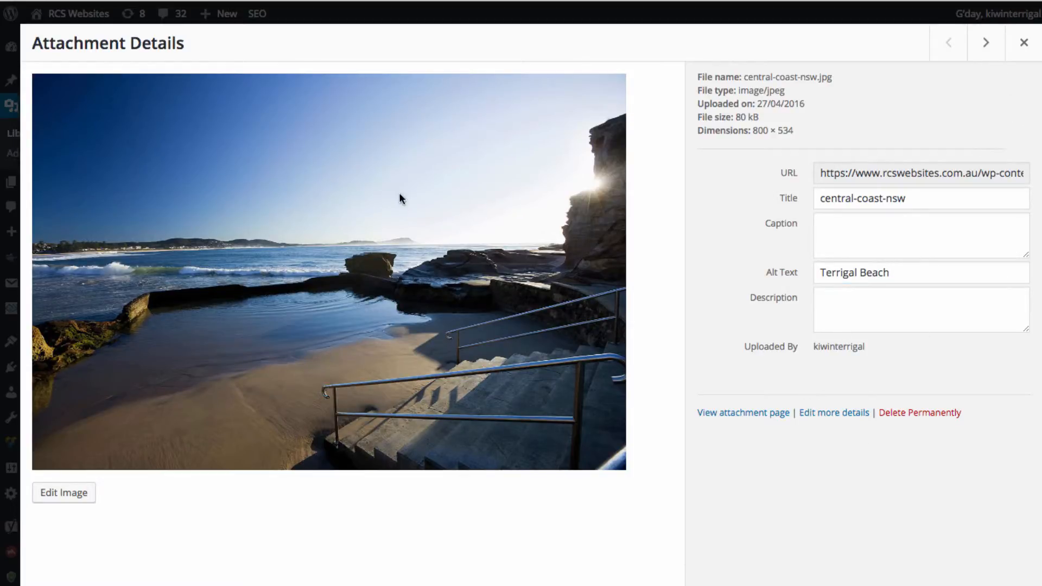
Copy the alt text into the image's Title field as Terrigal Beach and close the attachment details.
drag(916, 277, 781, 273)
key(ctrl+c)
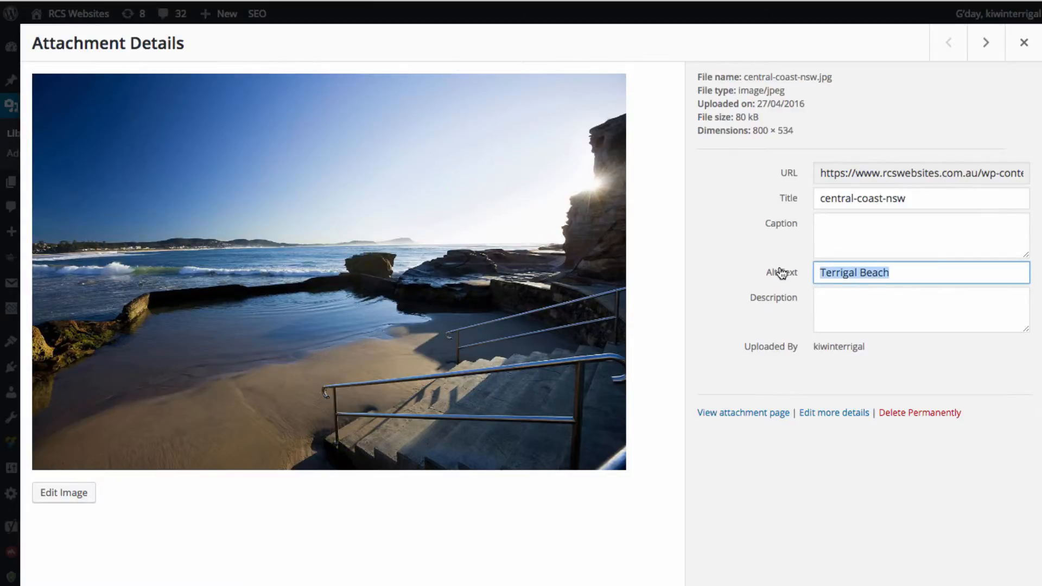
drag(922, 201, 769, 200)
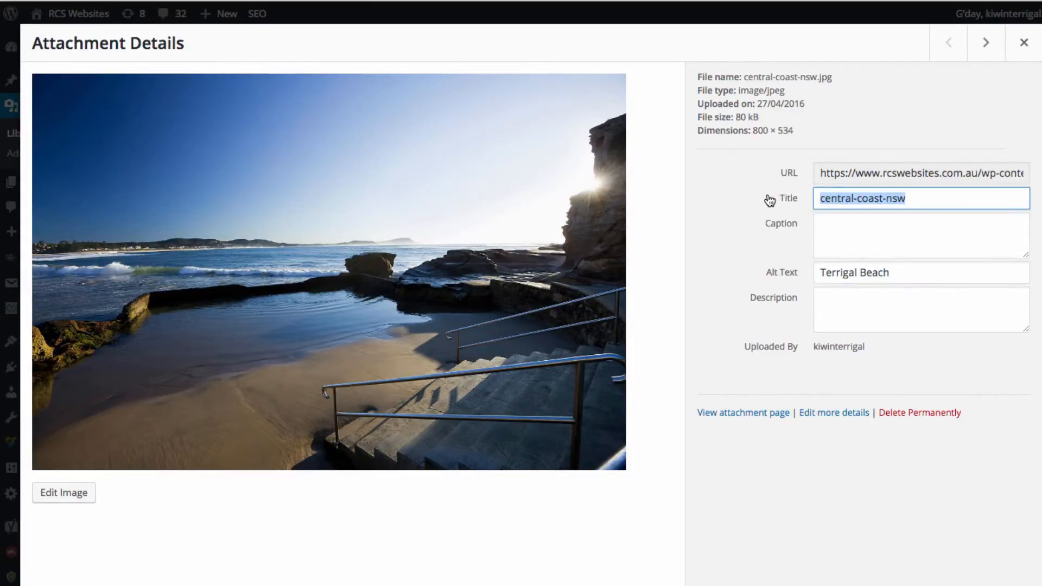
key(ctrl+v)
click(880, 499)
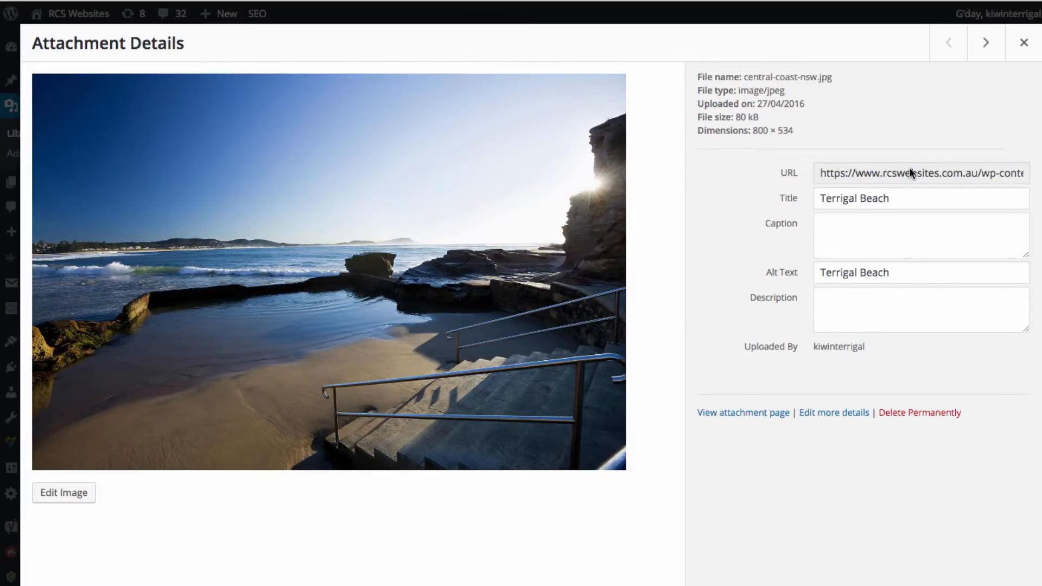
click(1022, 43)
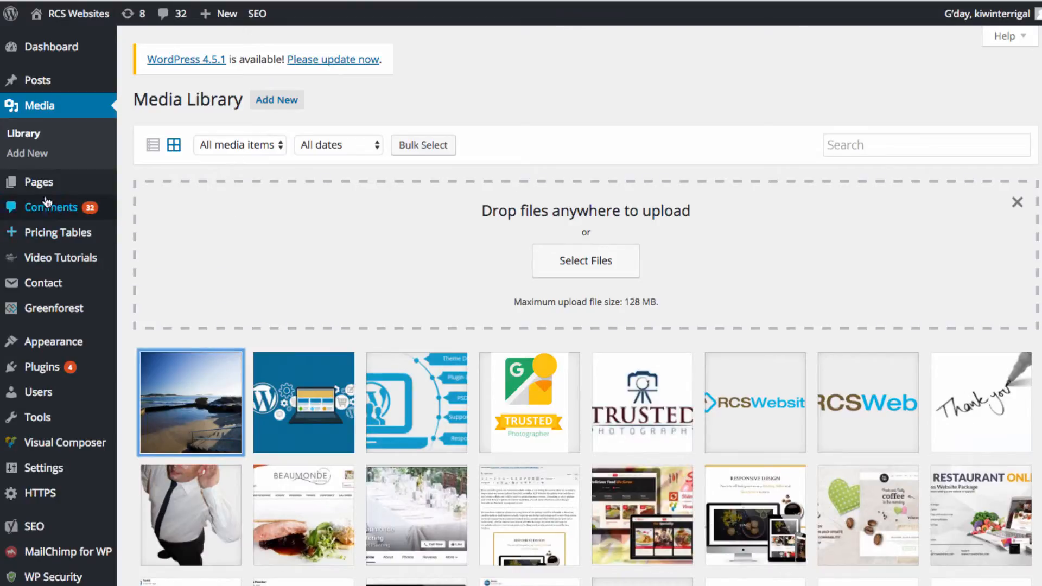
Open the post 'WordPress has made it easy to create websites quickly' for editing.
click(39, 184)
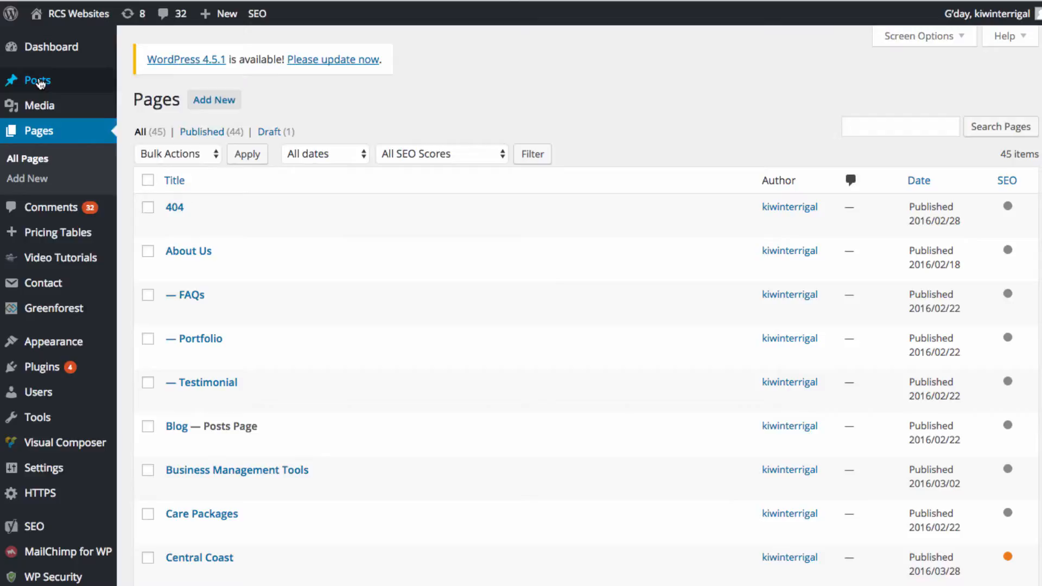
click(39, 82)
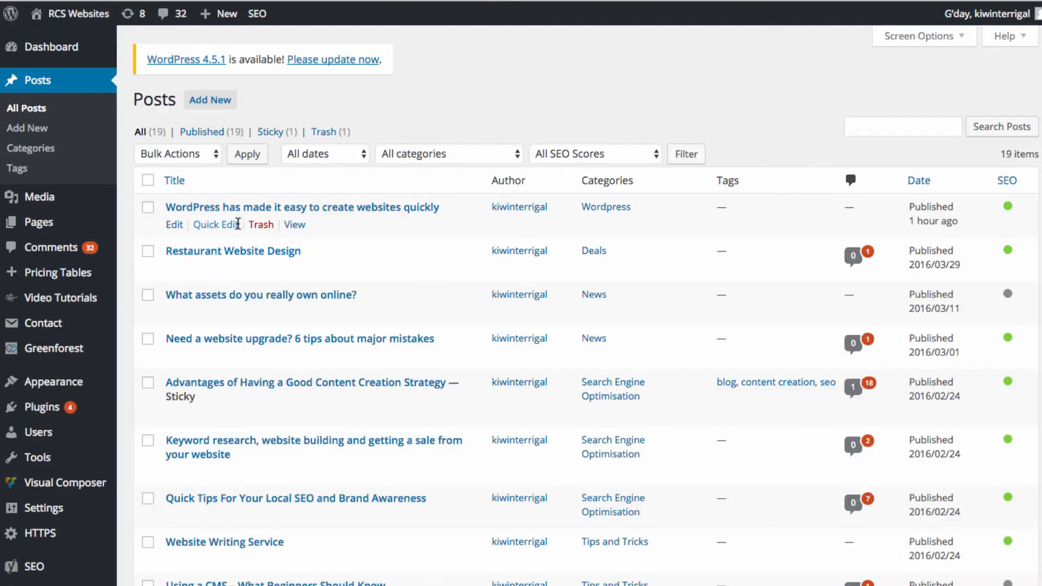
click(248, 211)
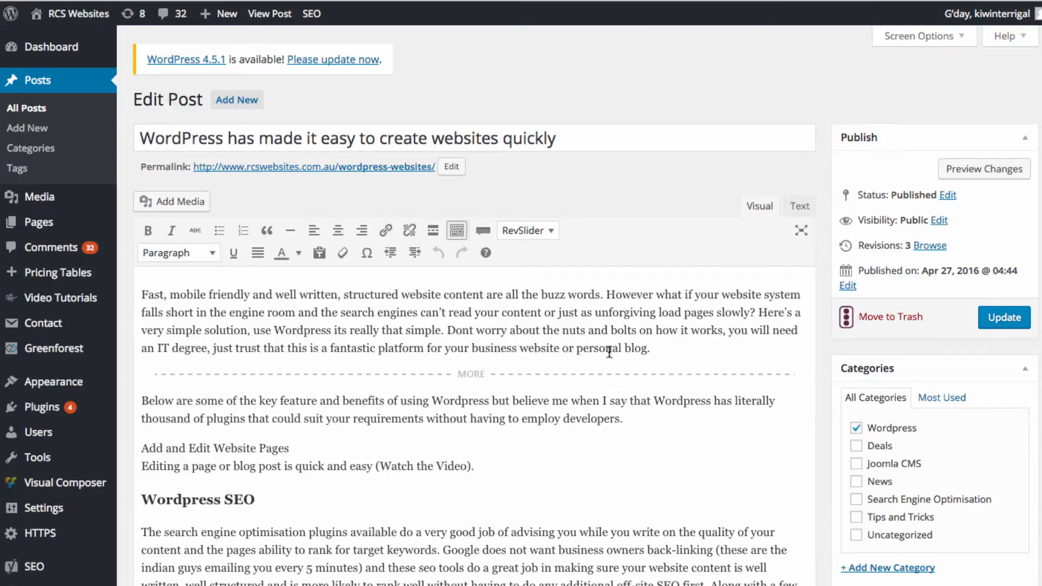
Insert the Terrigal Beach image at Full Size 800 × 534 on a new line after the paragraph ending 'employ developers.'.
click(647, 417)
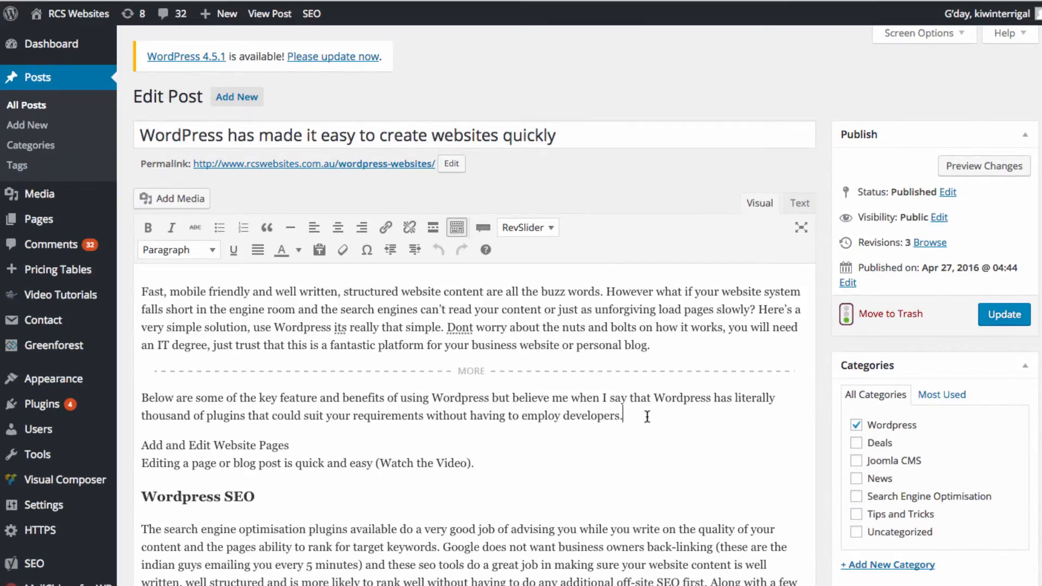
key(Return)
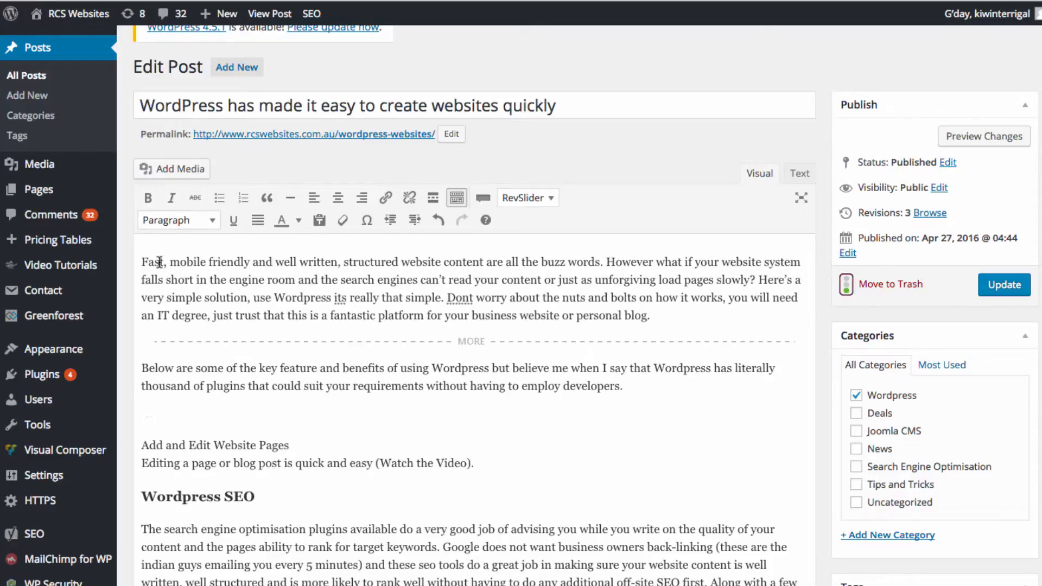
click(166, 169)
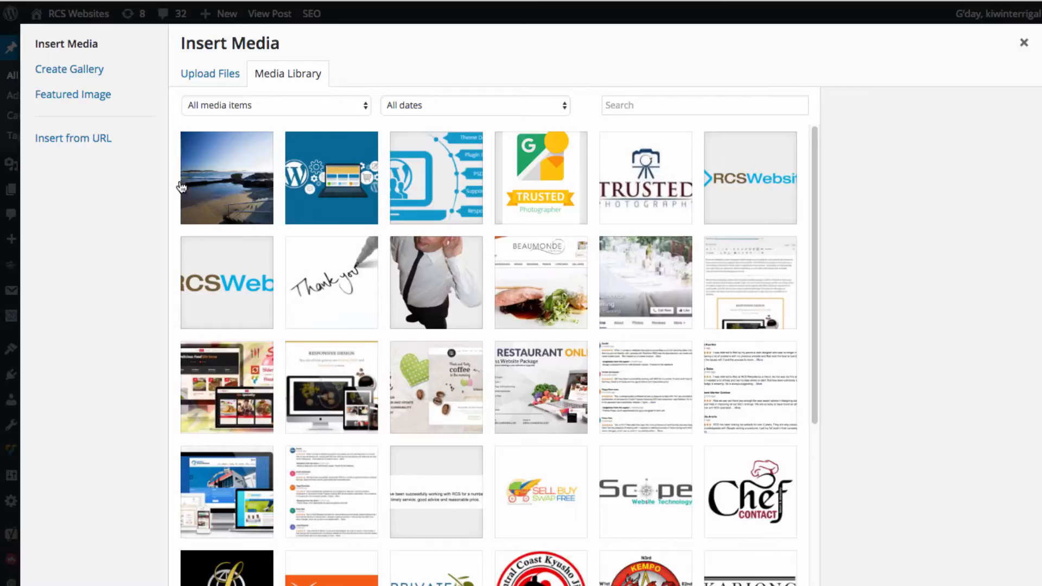
click(247, 184)
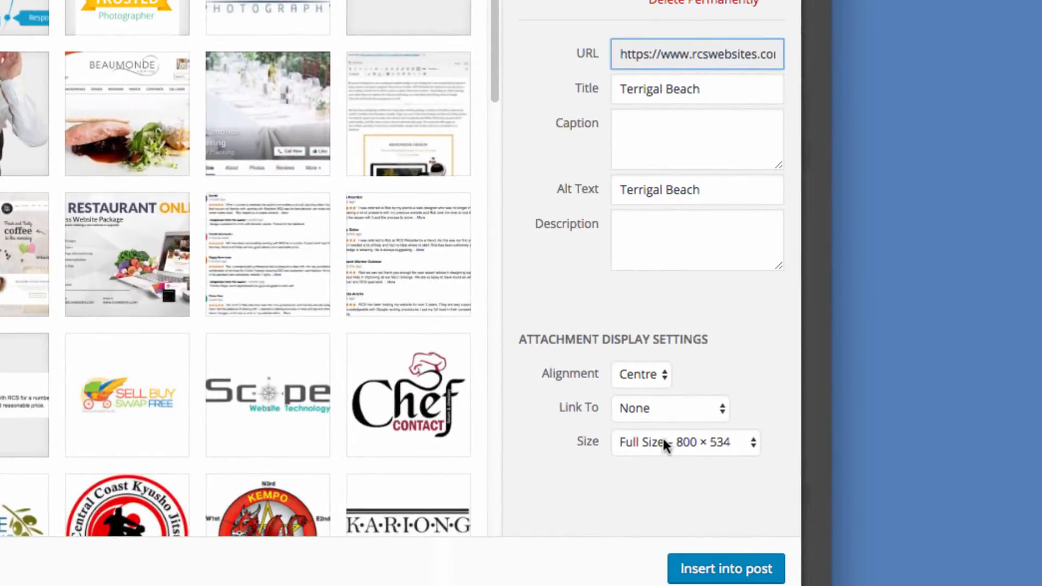
click(751, 444)
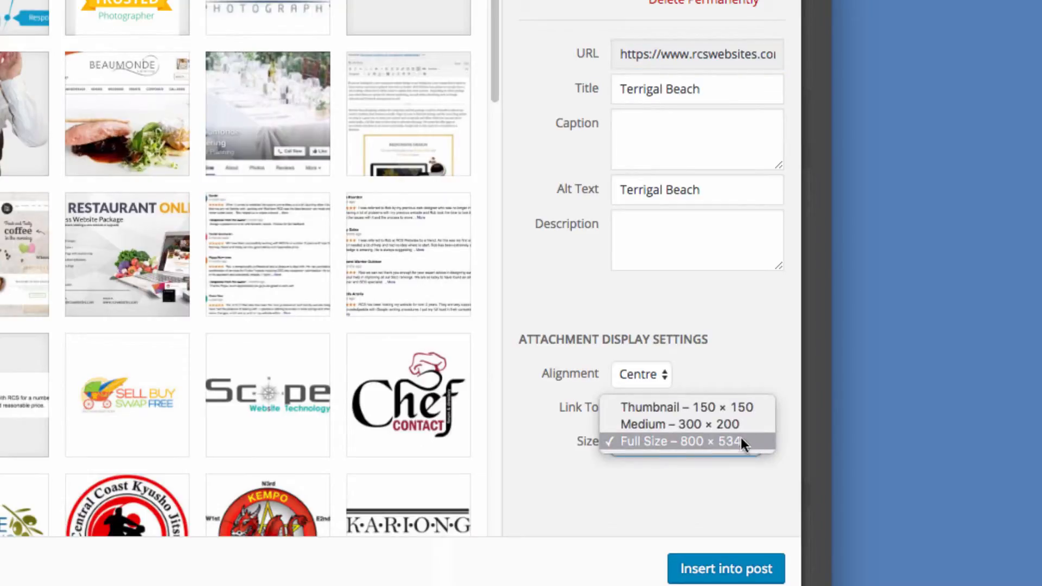
click(696, 421)
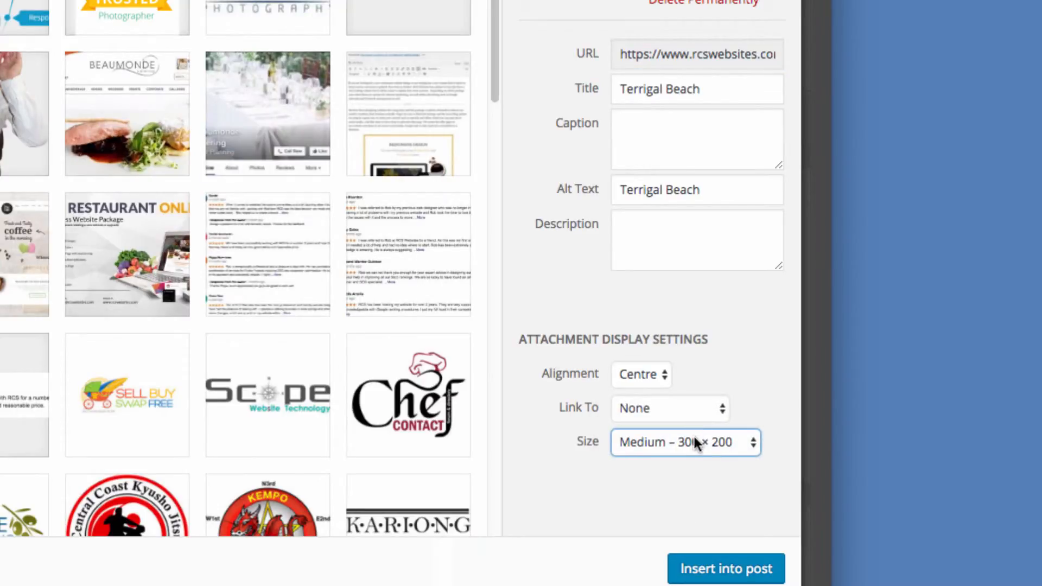
click(756, 444)
click(727, 463)
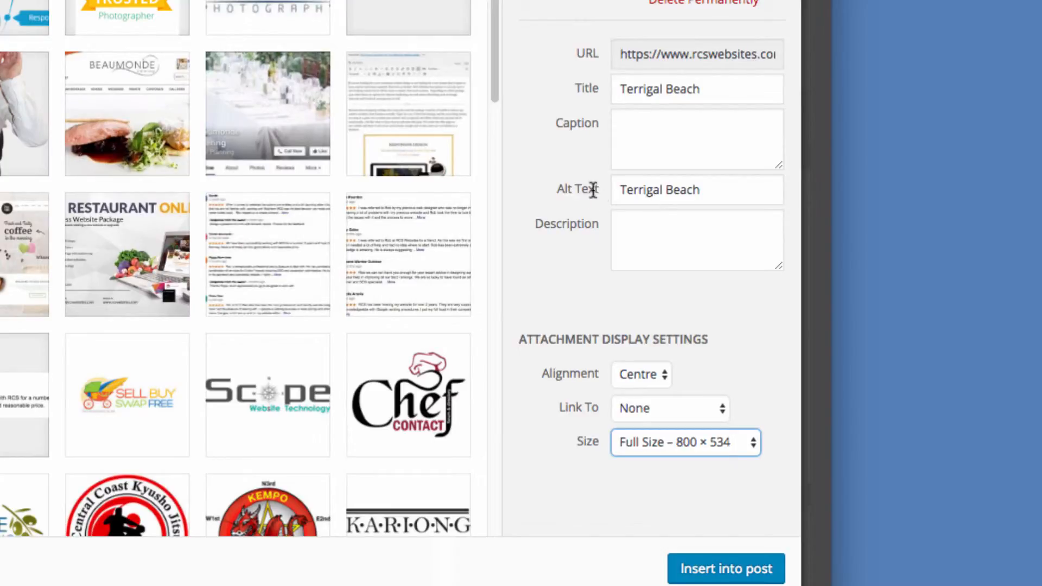
click(725, 567)
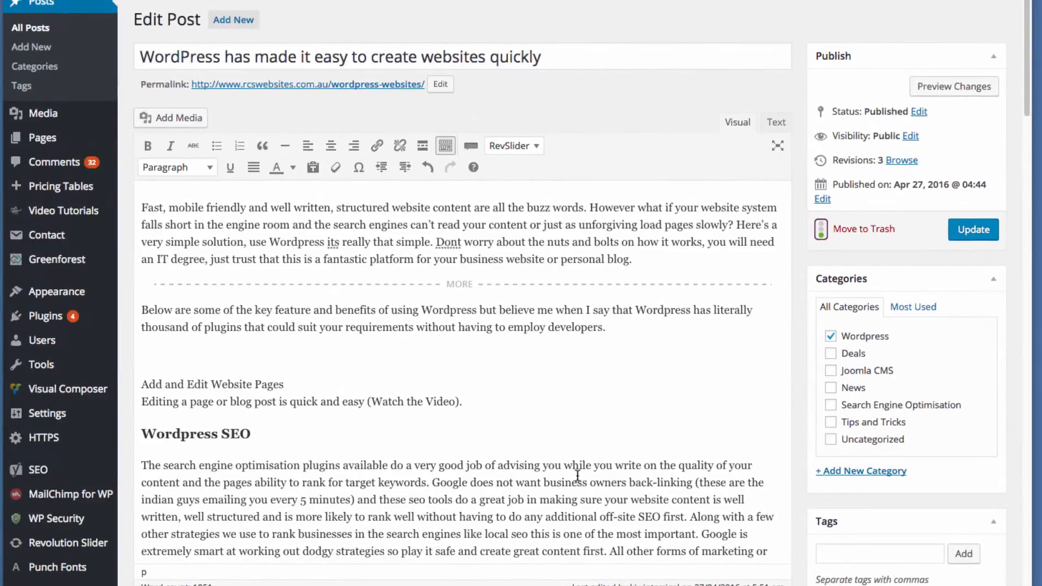
click(299, 400)
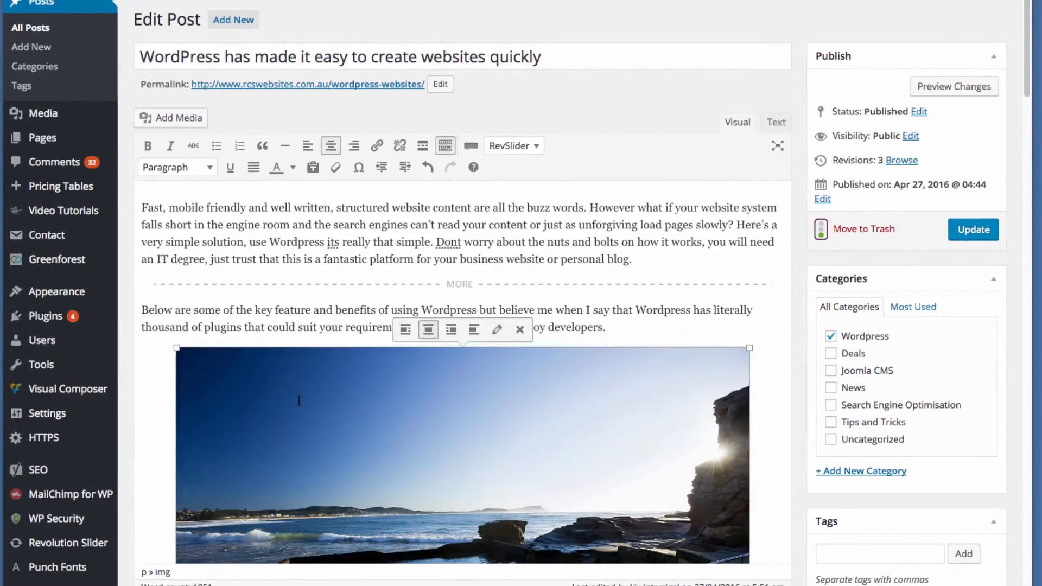
Try left-aligning the inserted beach image, restore its centred alignment, and review it in the post.
click(405, 330)
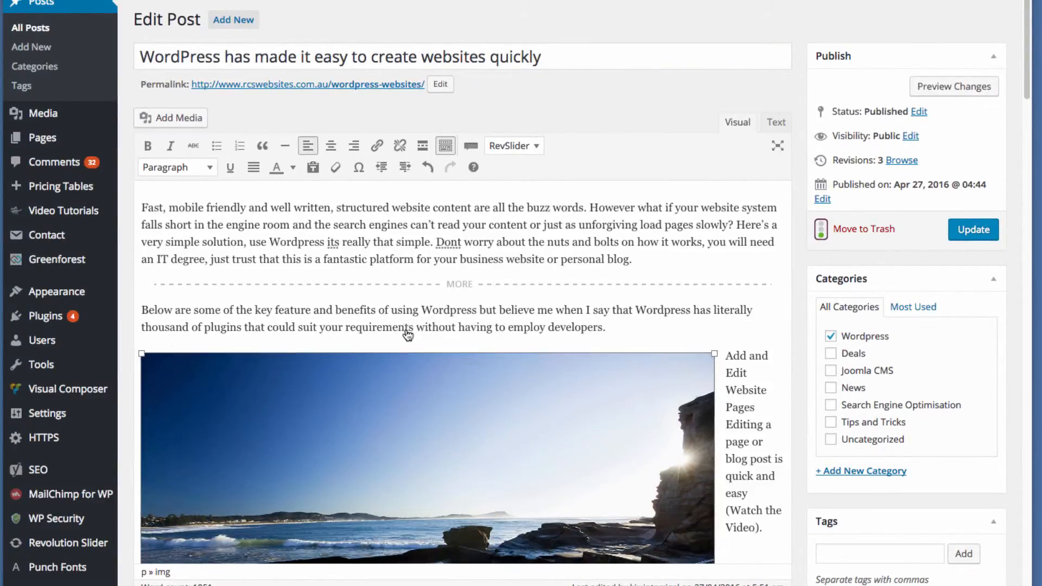
click(394, 335)
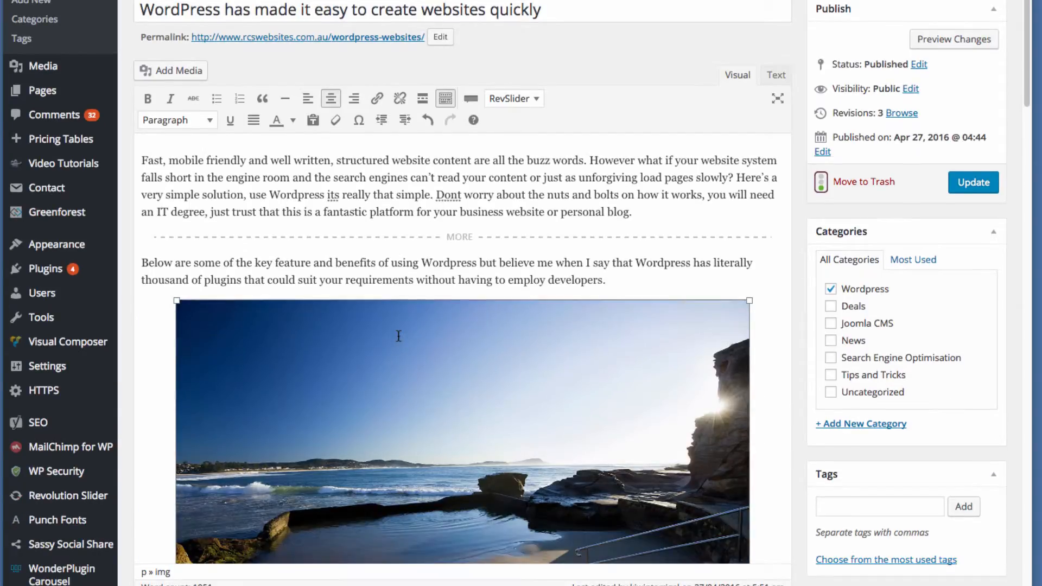
scroll(562, 431, down, 4)
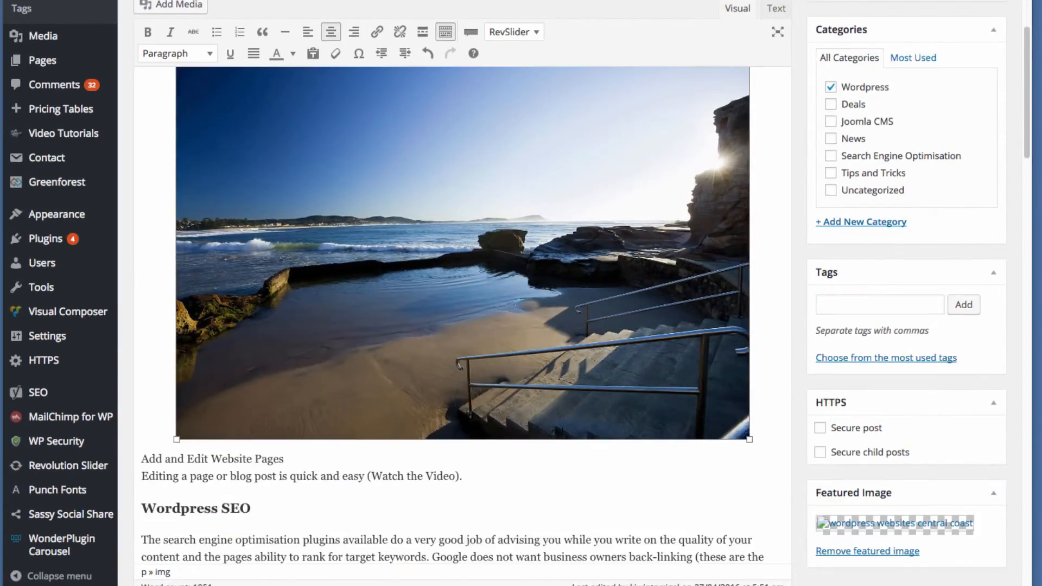
scroll(563, 432, up, 2)
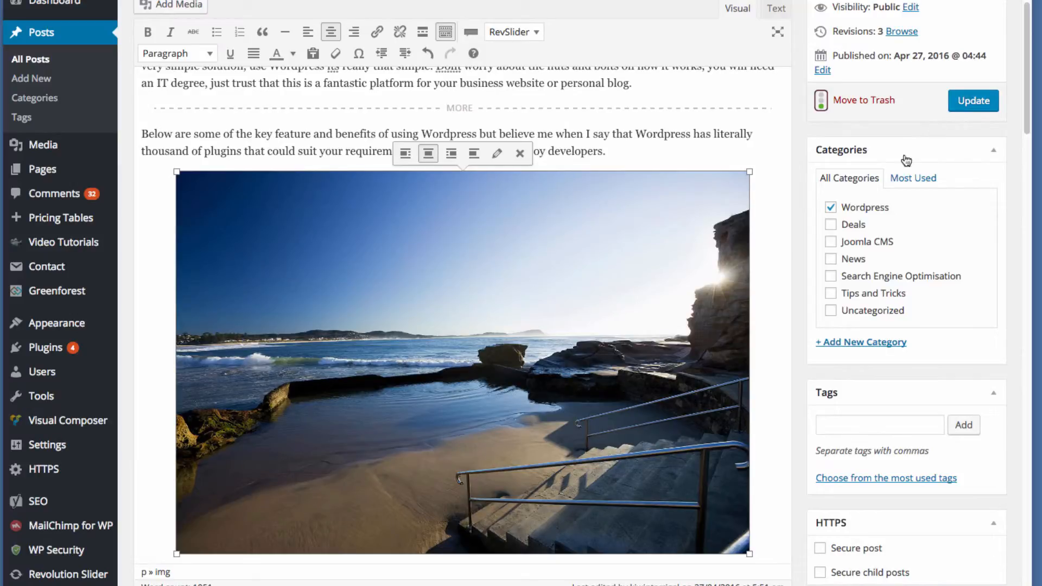
scroll(758, 301, up, 4)
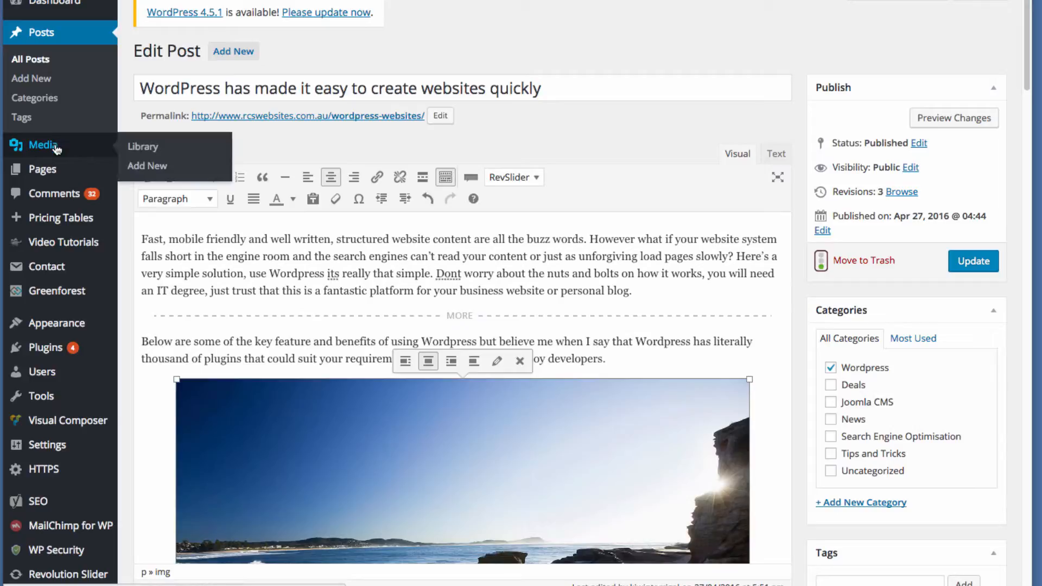
Leave the post editor without saving for the Media Library and open the beach photo's attachment details.
click(55, 146)
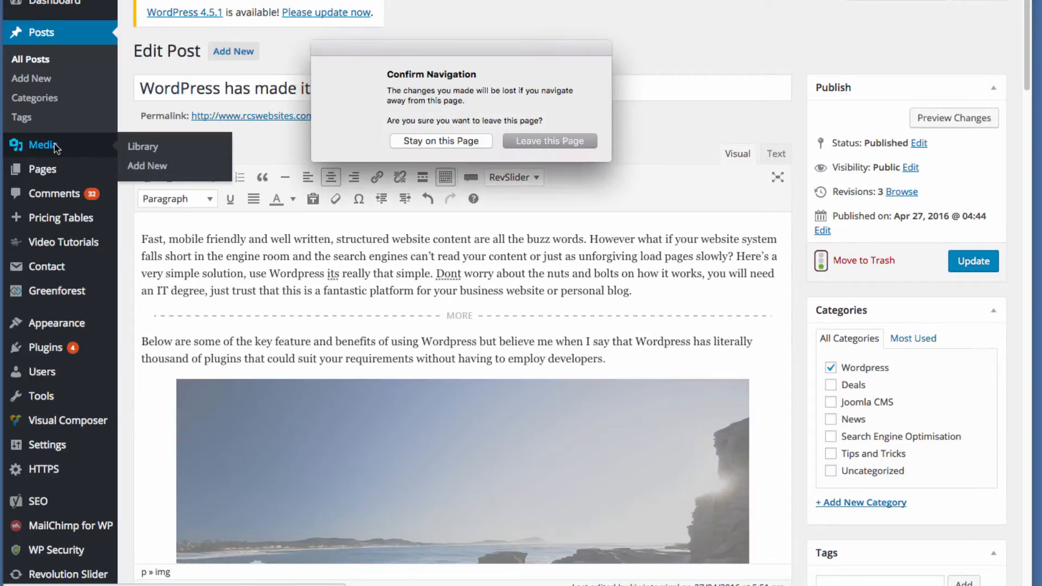
click(536, 141)
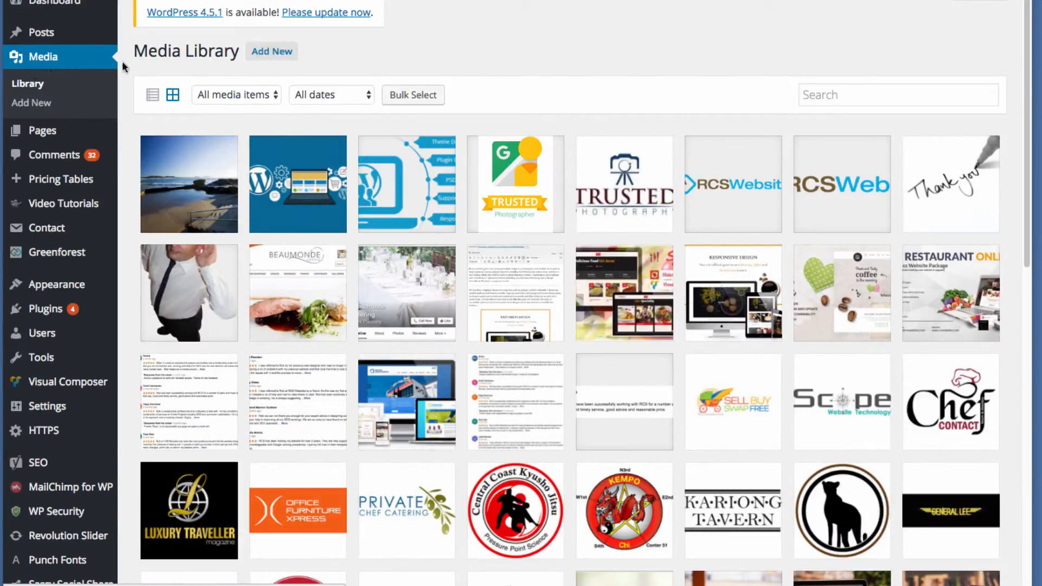
click(197, 179)
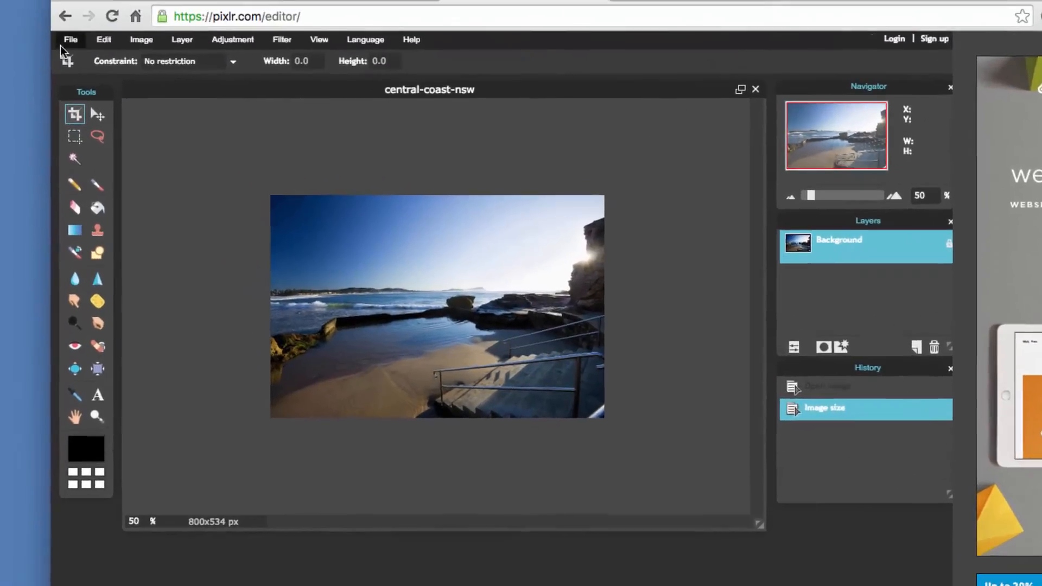
Open central-coast-nsw.jpg from the Desktop in the photo editor.
click(72, 39)
click(91, 85)
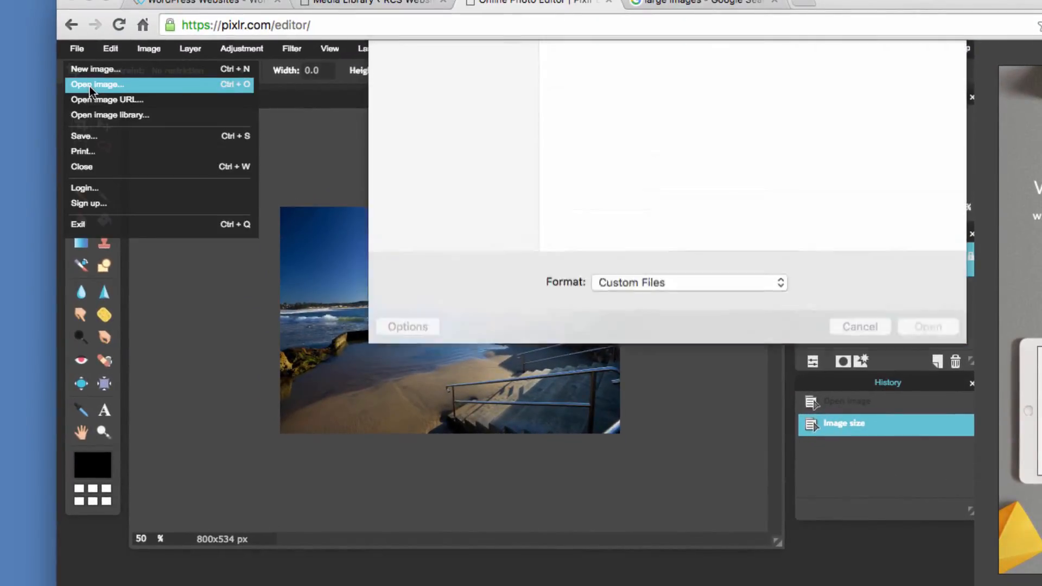
click(629, 116)
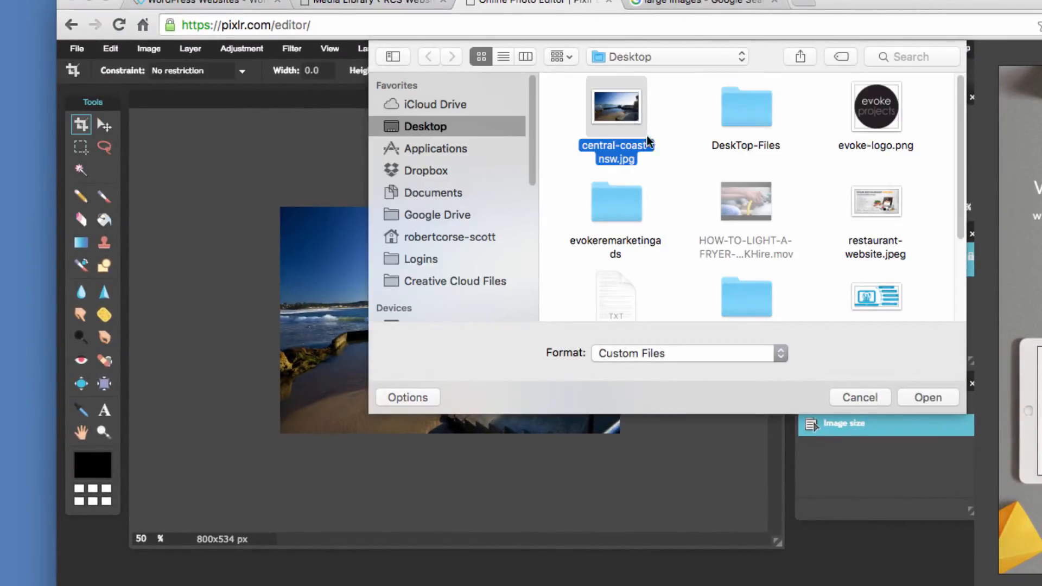
click(925, 397)
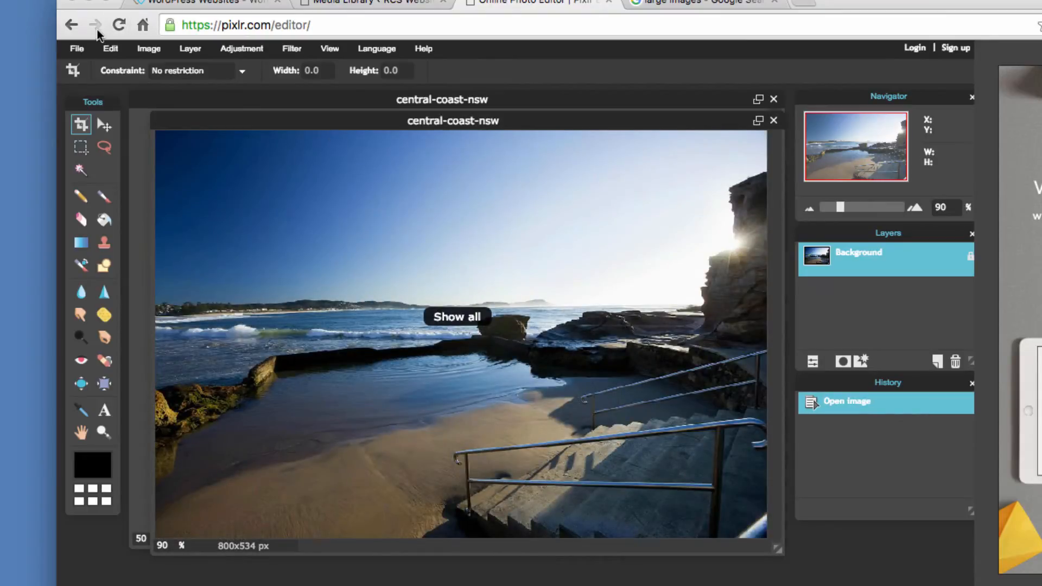
Resize the image to 500 pixels wide with proportions constrained.
click(149, 48)
click(155, 69)
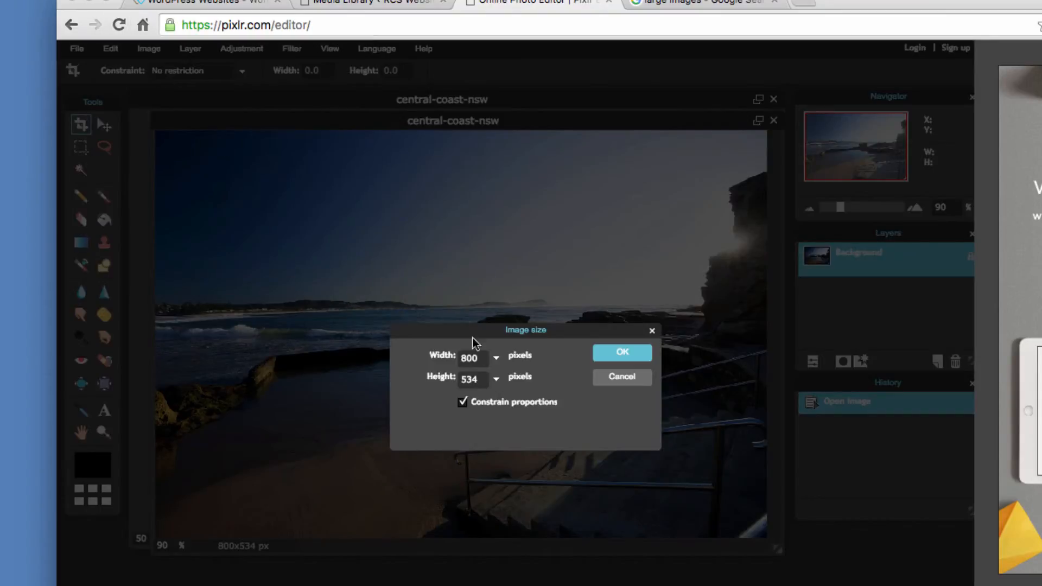
key(BackSpace)
key(BackSpace)
key(BackSpace)
text(500)
click(644, 360)
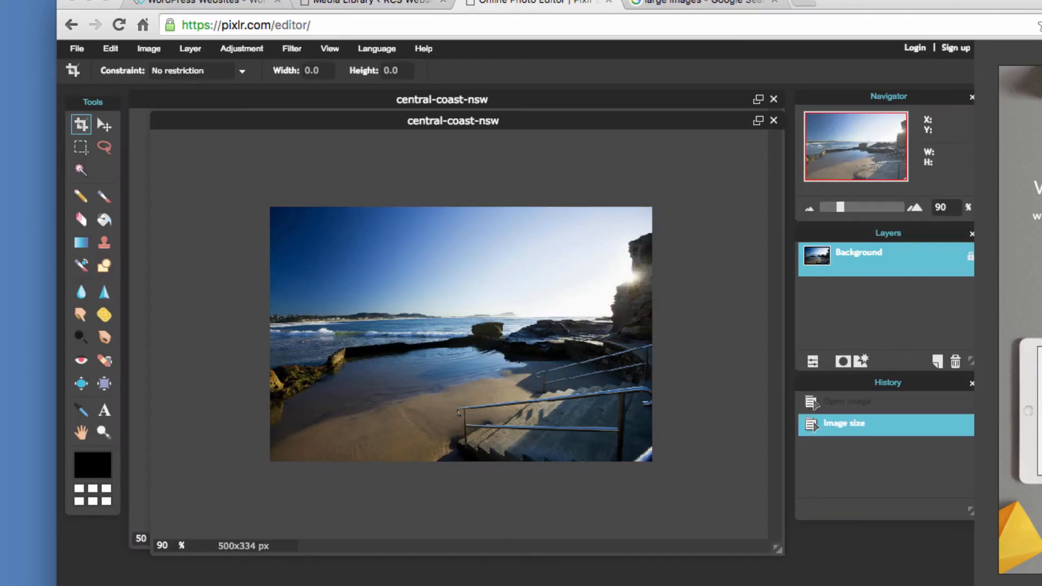
Save the resized image to the computer as central-coast-nsw in JPEG format at quality 80.
click(77, 48)
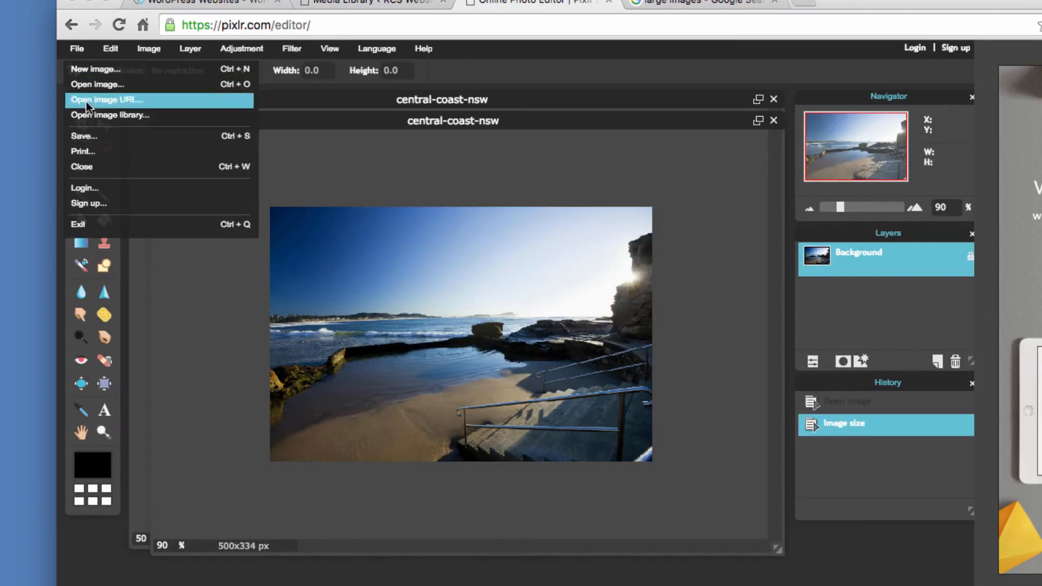
click(87, 137)
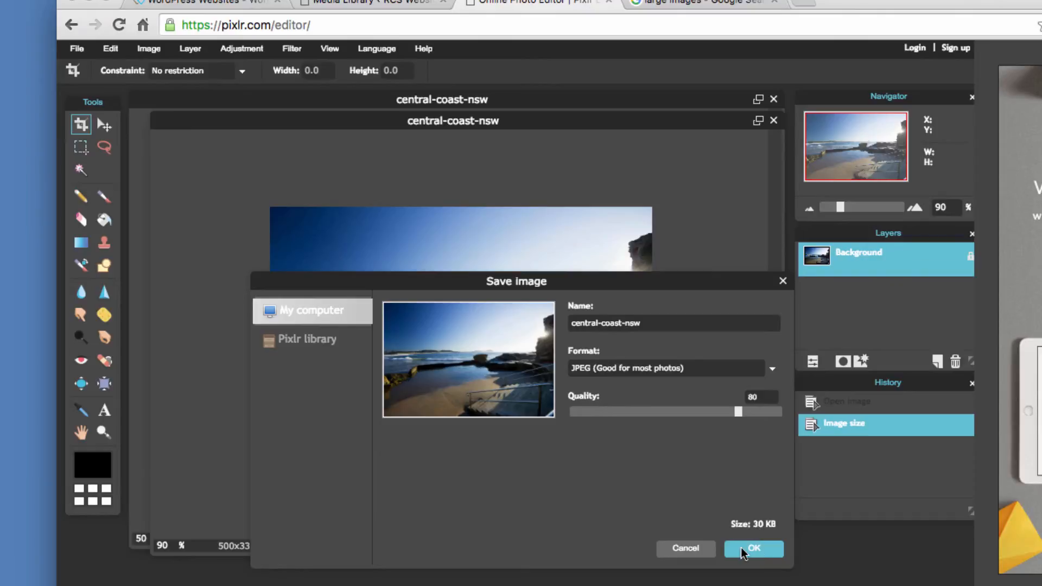
click(709, 548)
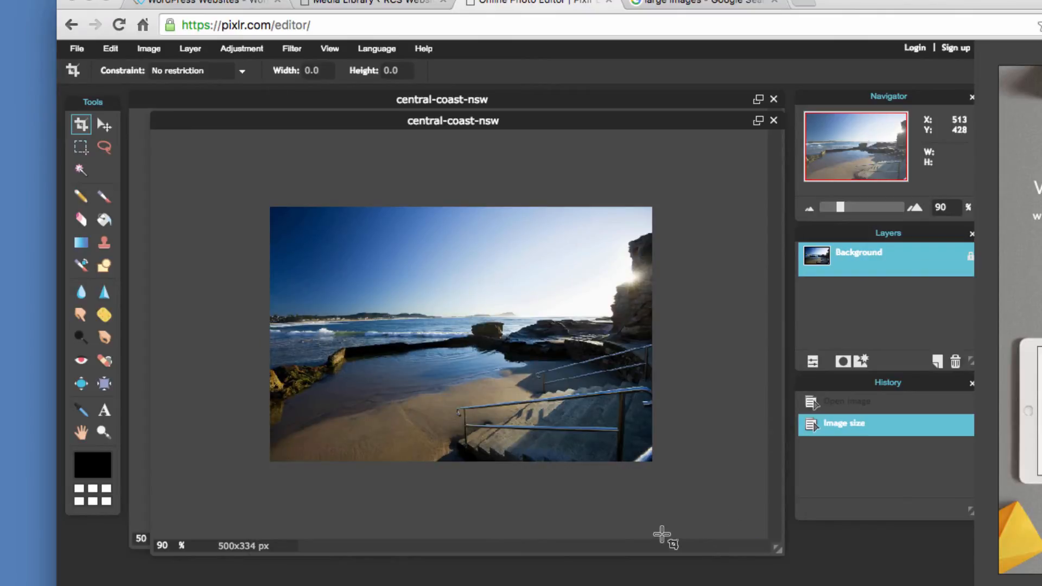
Switch back to the Media Library tab and close the beach photo's attachment details.
click(374, 2)
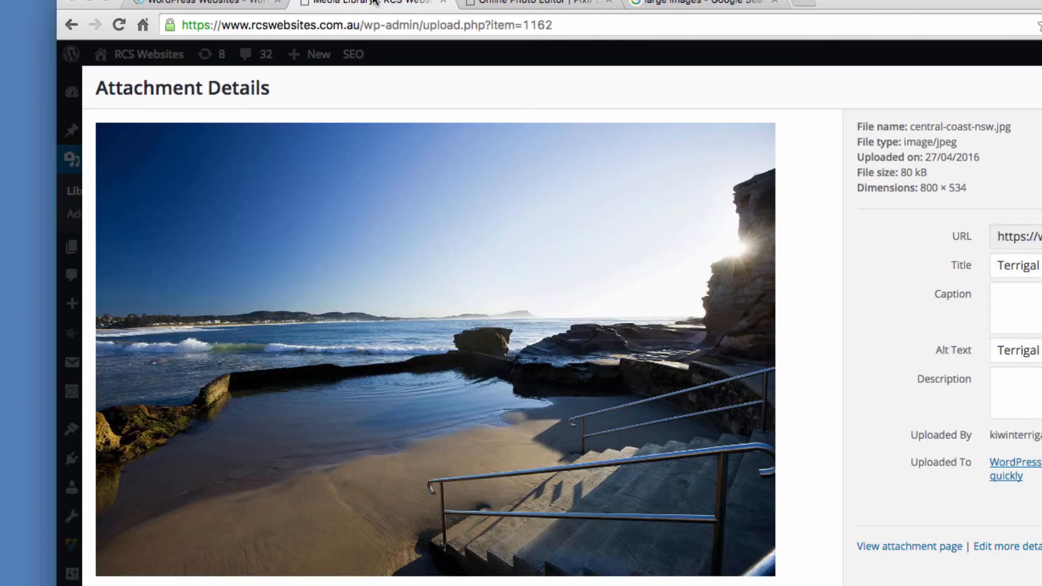
click(962, 87)
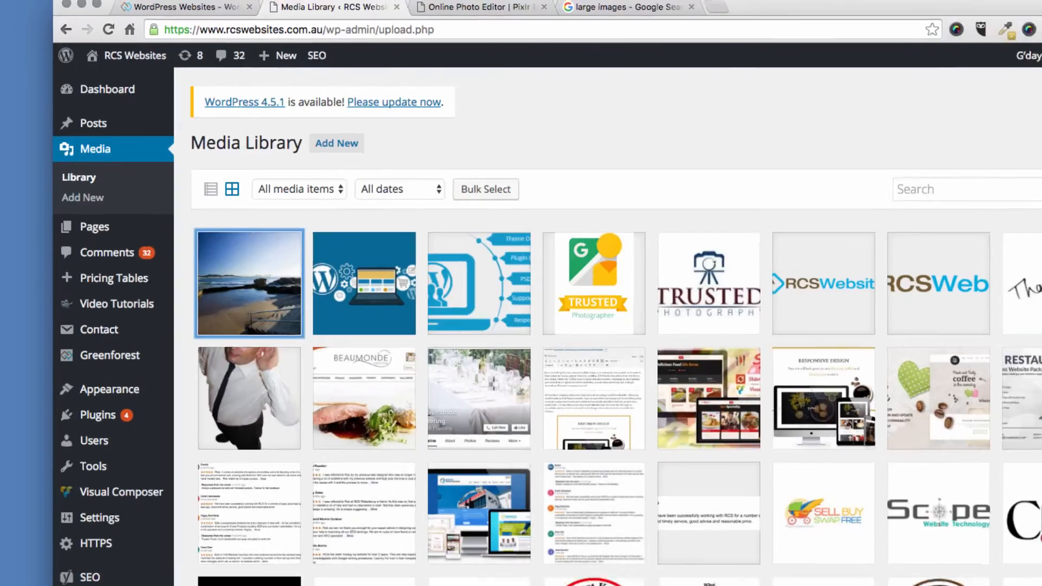